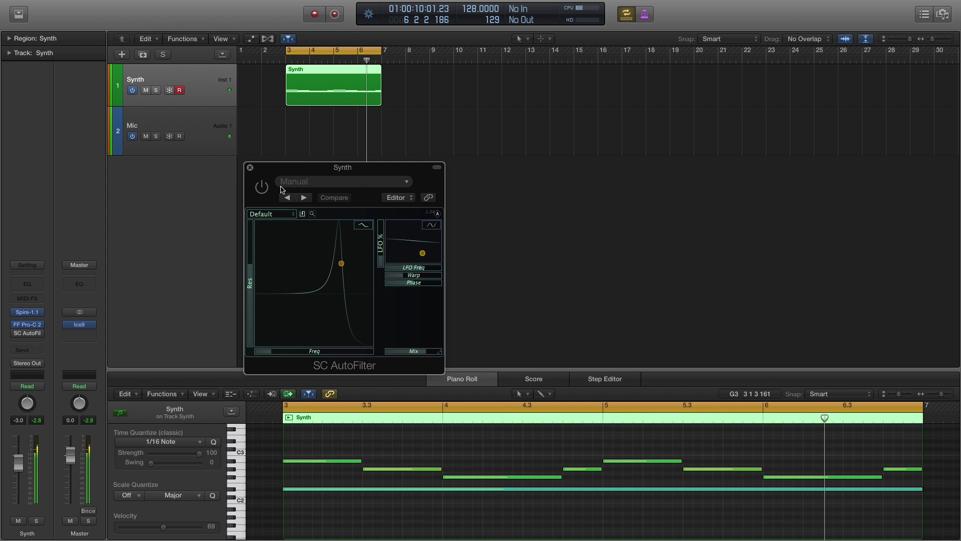
Step: Play the Synth arp and drag the filter node upward so resonance forms a sharp peak
key("space")
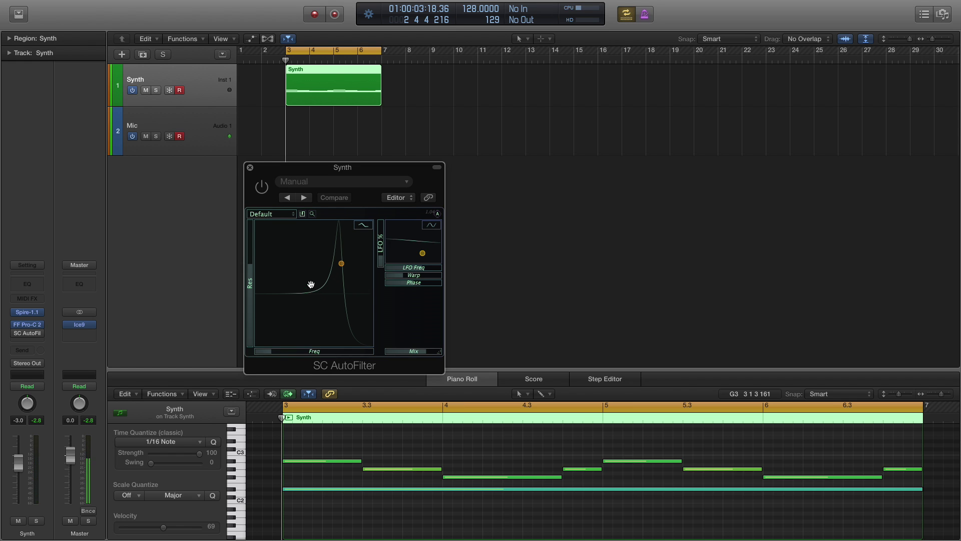
key("space")
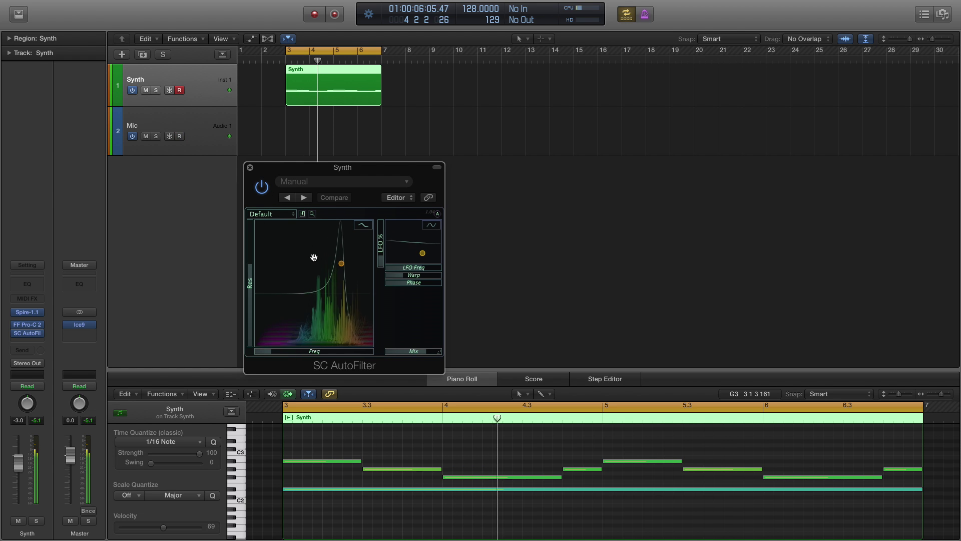
left_click(253, 288)
mouse_move(253, 288)
left_mouse_down()
mouse_move(251, 240)
mouse_move(253, 268)
left_mouse_up()
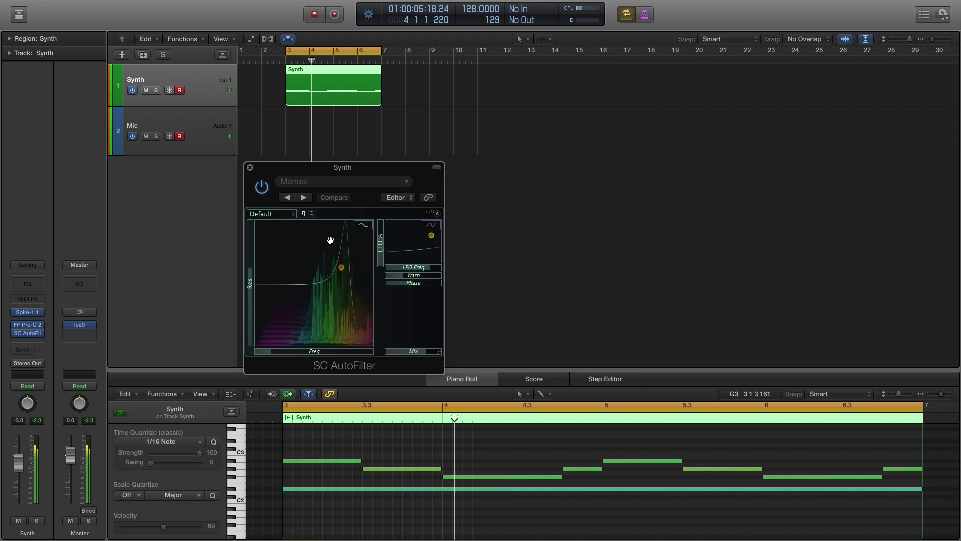
Step: Audition several AutoFilter filter shapes, including the fourth shape, notch and high-pass types
left_click(363, 225)
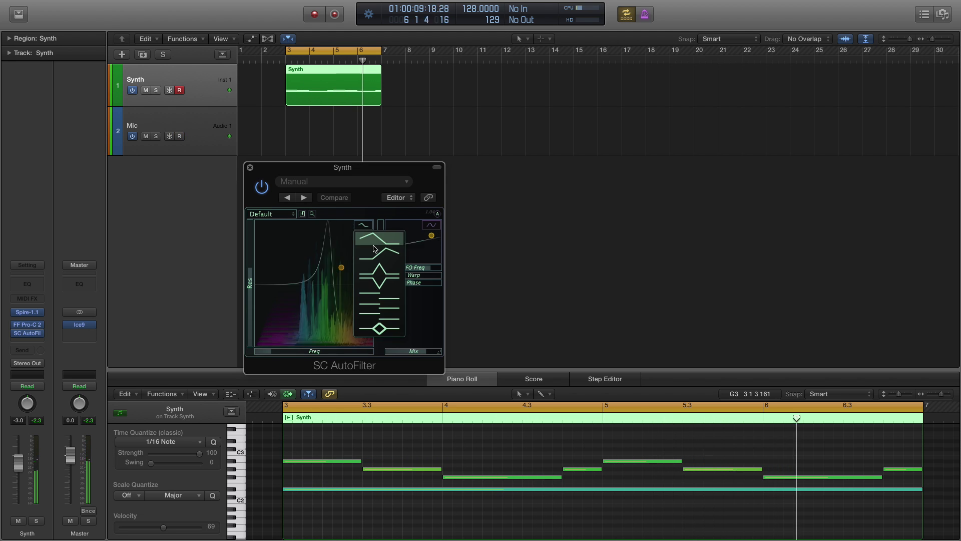
left_click(380, 283)
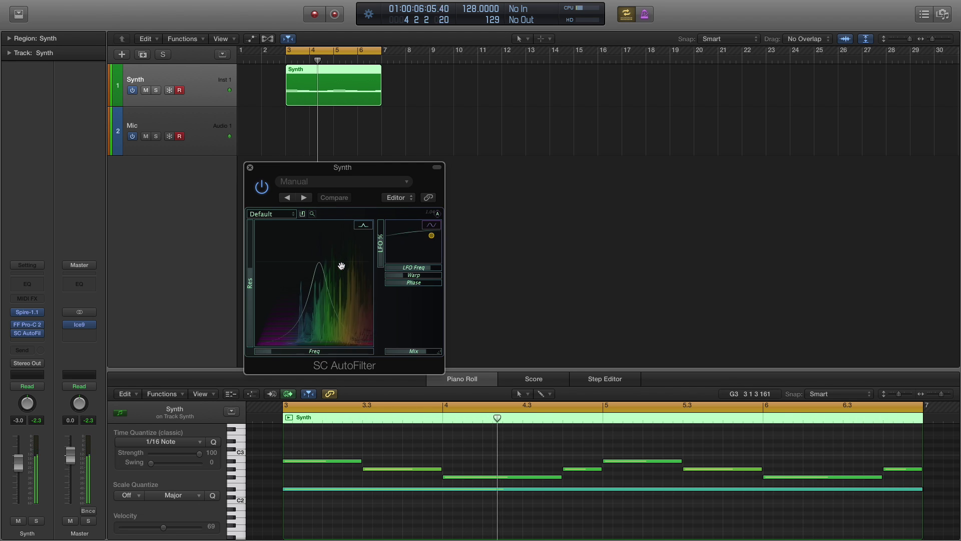
left_click(364, 224)
left_click(382, 256)
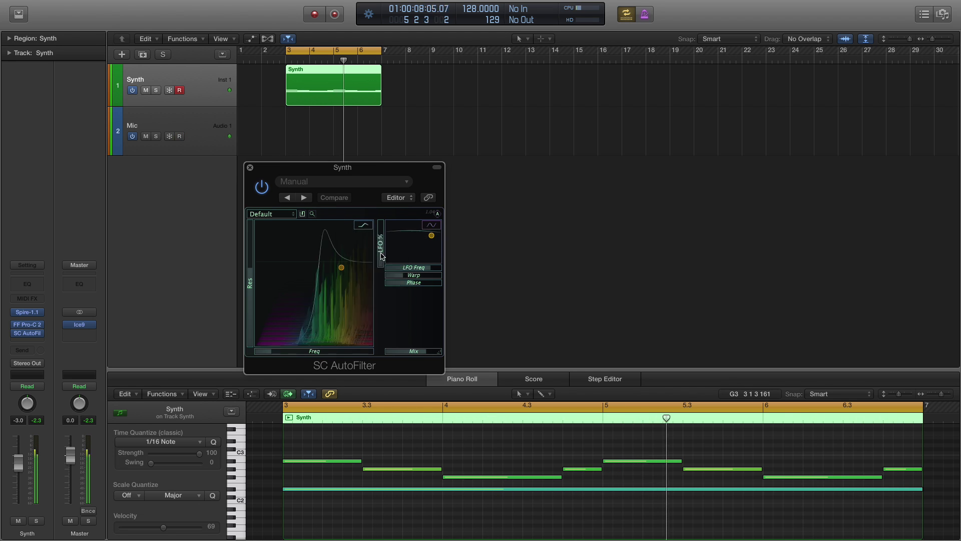
left_click(364, 225)
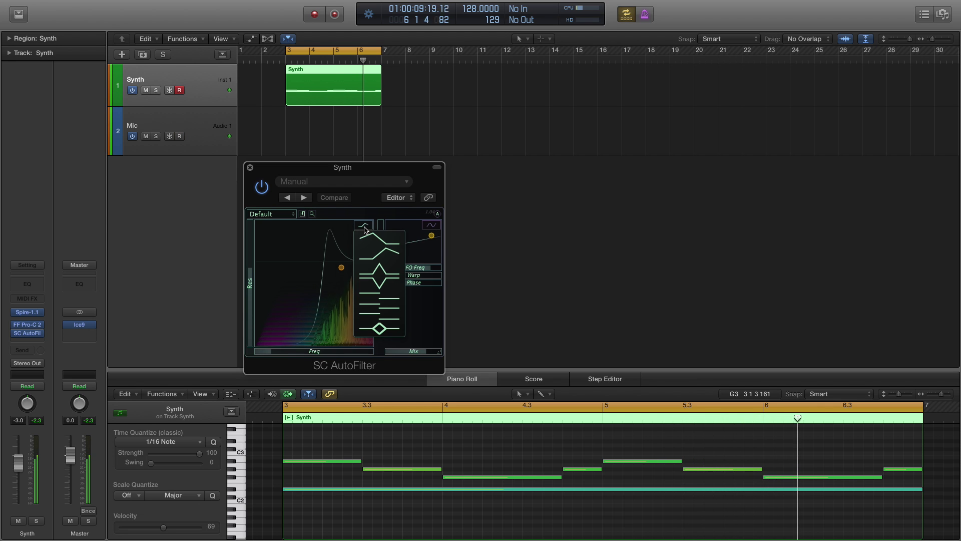
left_click(380, 285)
left_click(364, 226)
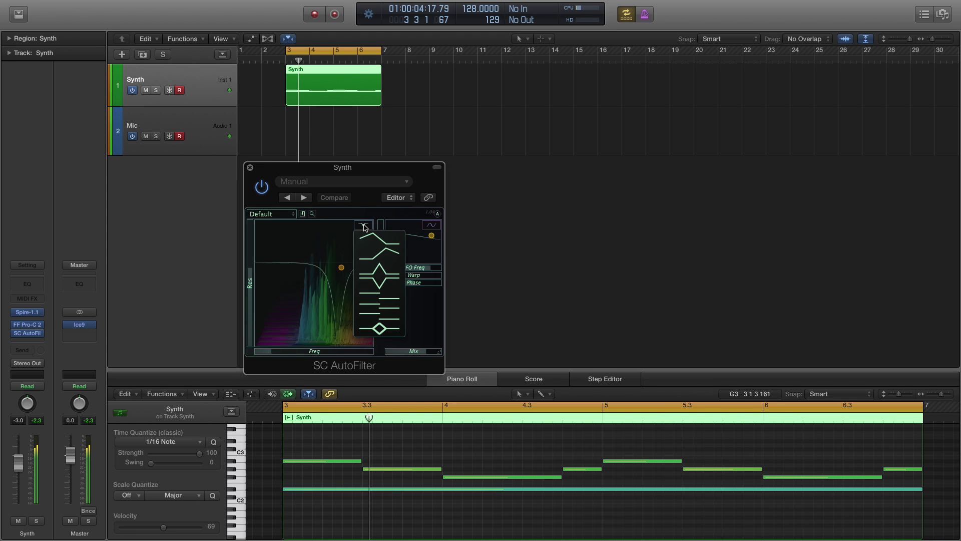
left_click(383, 297)
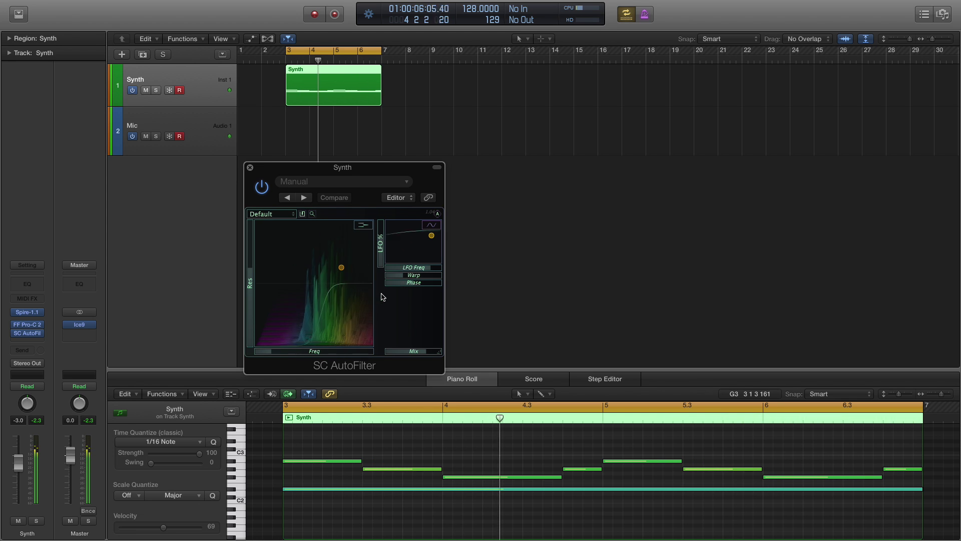
Step: Try low-pass and notch shapes, then settle on resonant low-pass with its cutoff dragged higher
left_click(363, 225)
left_click(386, 320)
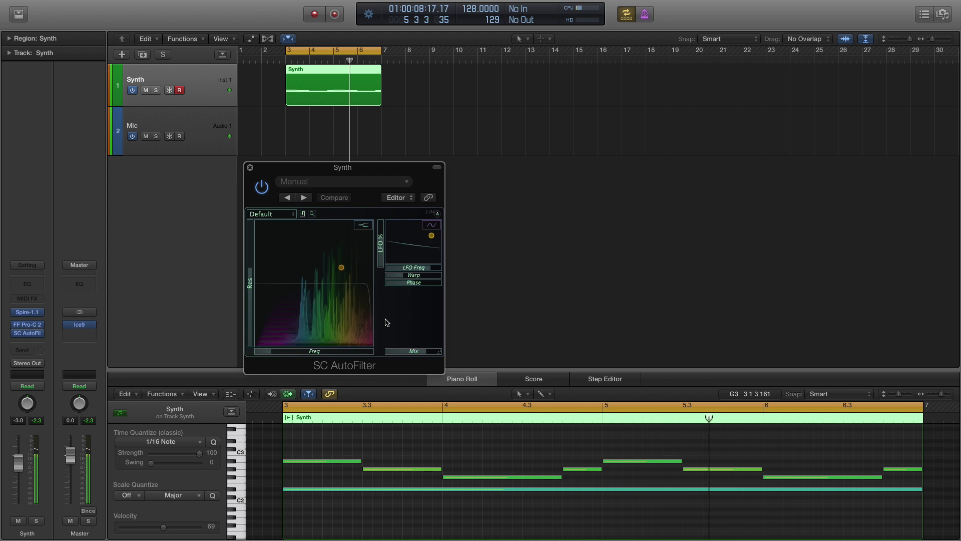
left_click(364, 226)
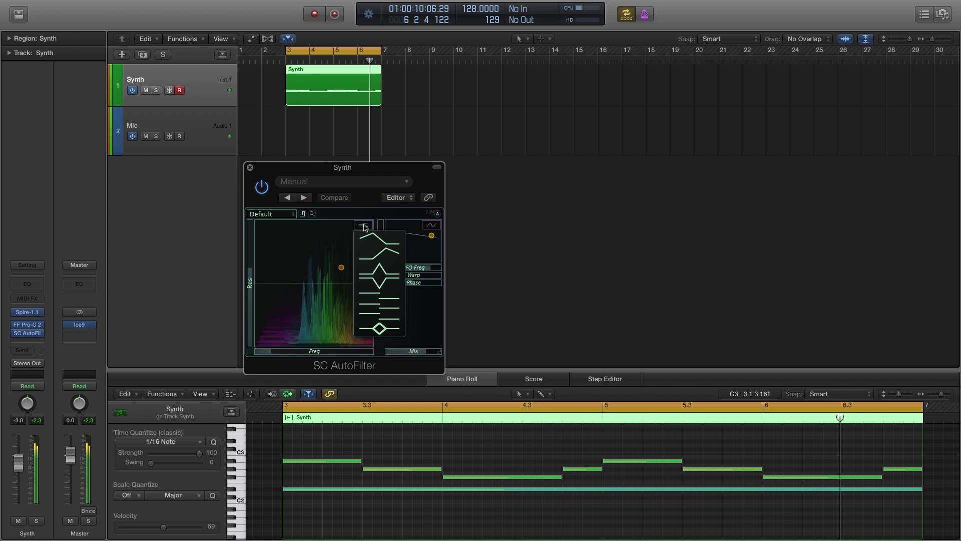
left_click(383, 329)
left_click_drag(344, 270, 329, 279)
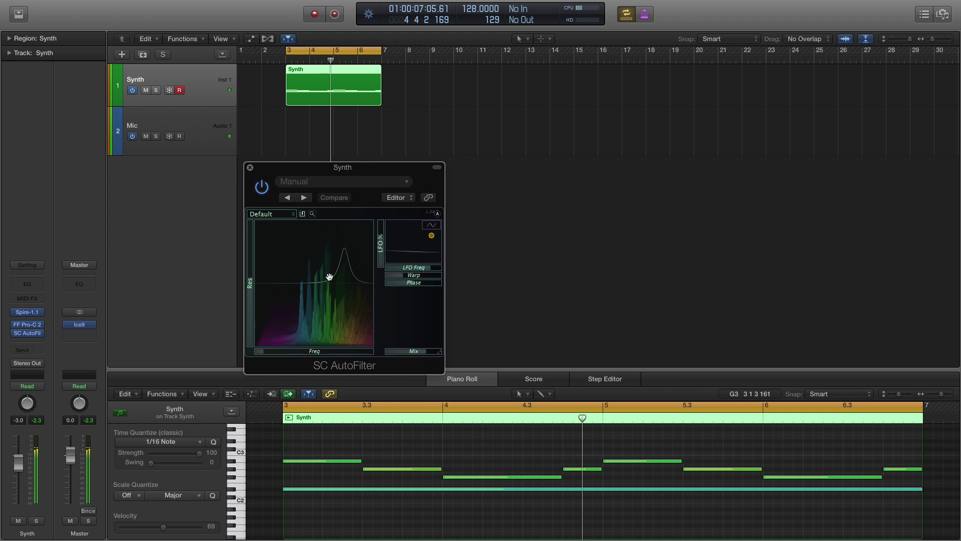
left_click(363, 224)
left_click(375, 238)
mouse_move(333, 277)
left_mouse_down()
mouse_move(343, 284)
mouse_move(345, 276)
left_mouse_up()
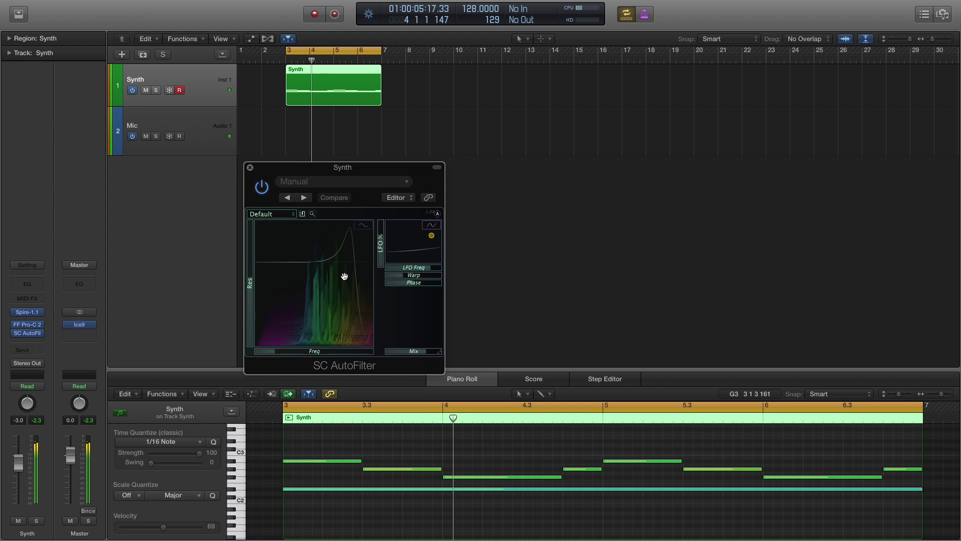
Step: Audition sawtooth, triangle, square and random LFO waveforms, shifting the LFO point left
left_click(431, 225)
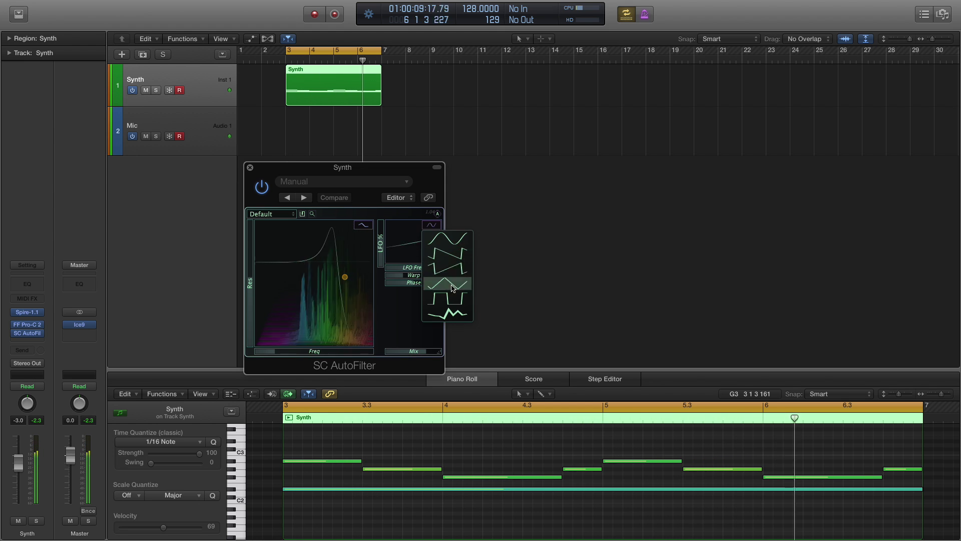
left_click(448, 255)
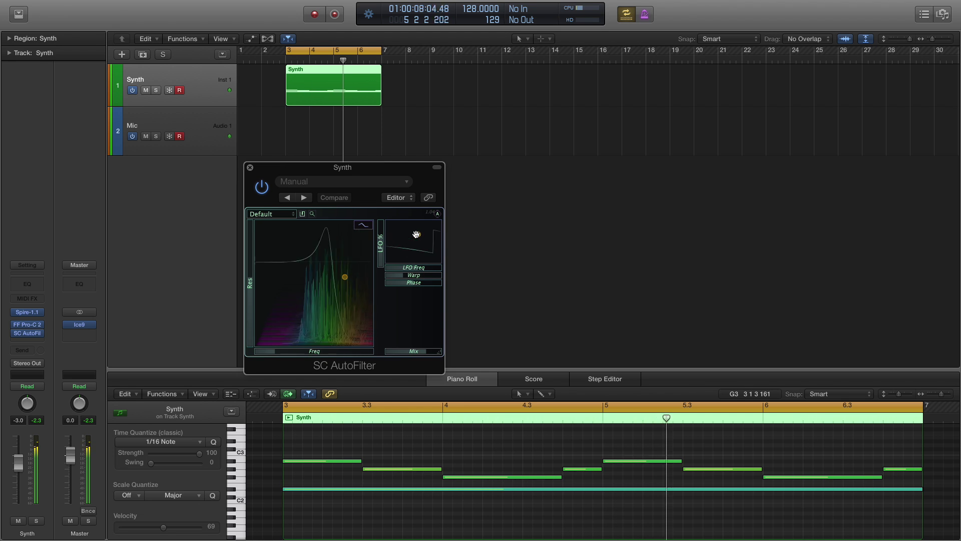
left_click(432, 226)
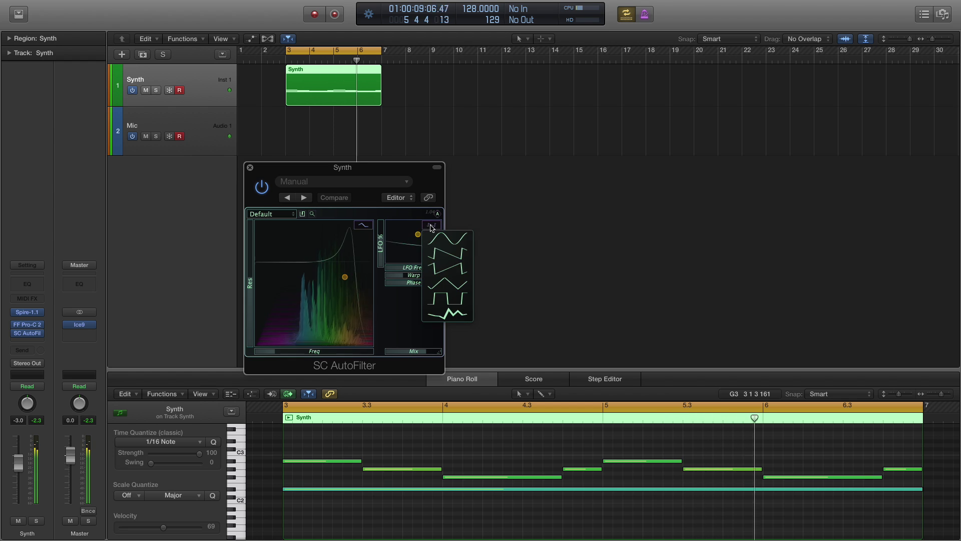
left_click(442, 259)
left_click(429, 226)
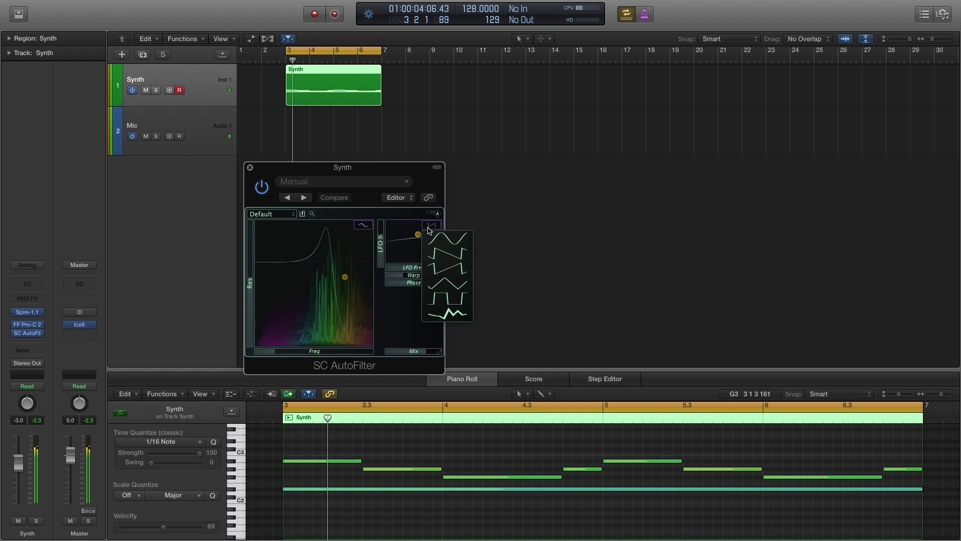
left_click(447, 283)
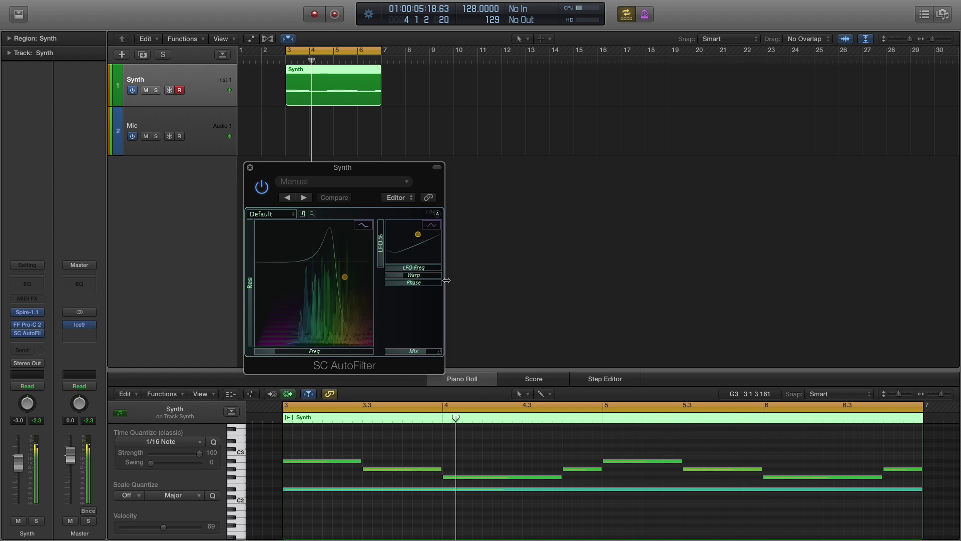
left_click(431, 224)
left_click(447, 299)
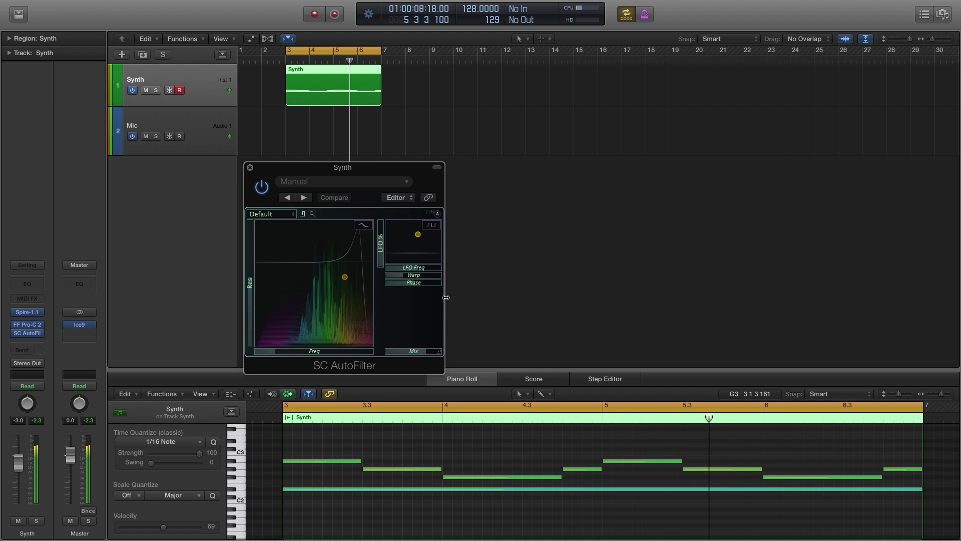
left_click(430, 228)
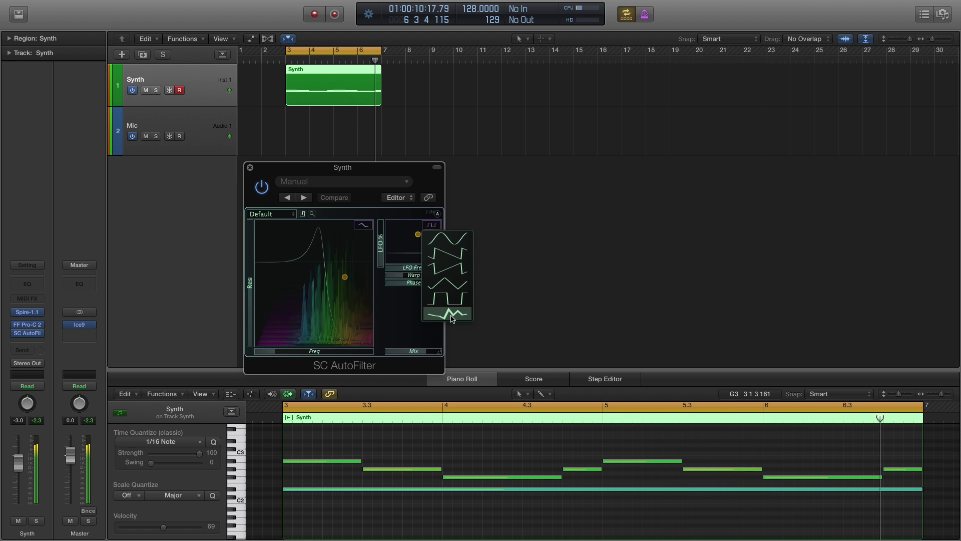
left_click(447, 315)
mouse_move(417, 235)
left_mouse_down()
mouse_move(414, 224)
mouse_move(401, 235)
mouse_move(387, 231)
left_mouse_up()
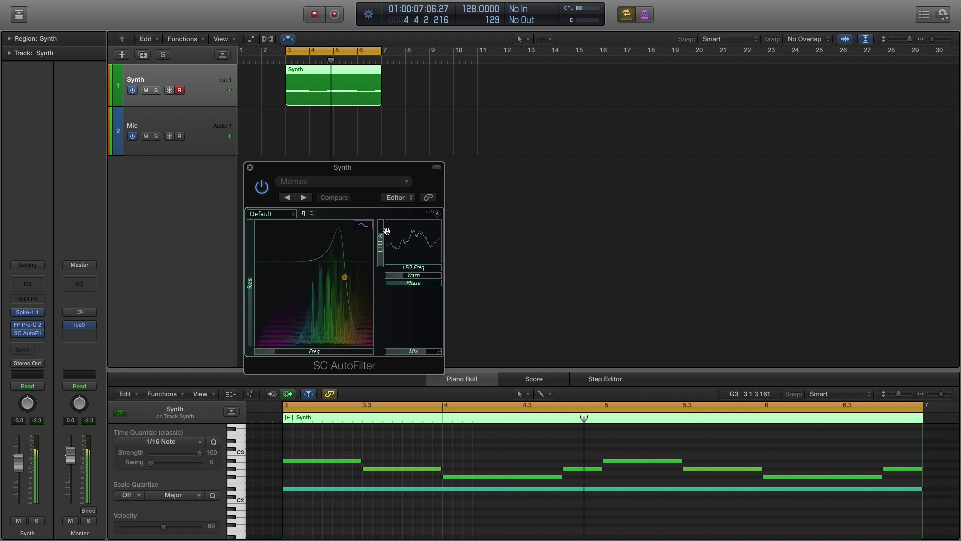
Step: Set the LFO to sawtooth, slow its rate, and reduce its warp amount
left_click(431, 225)
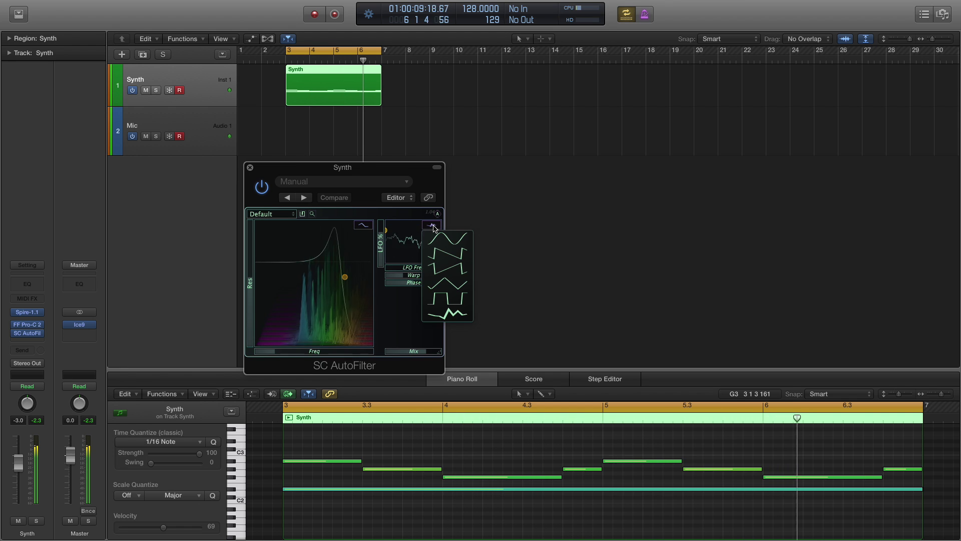
left_click(440, 254)
mouse_move(425, 256)
left_mouse_down()
mouse_move(414, 239)
mouse_move(421, 232)
left_mouse_up()
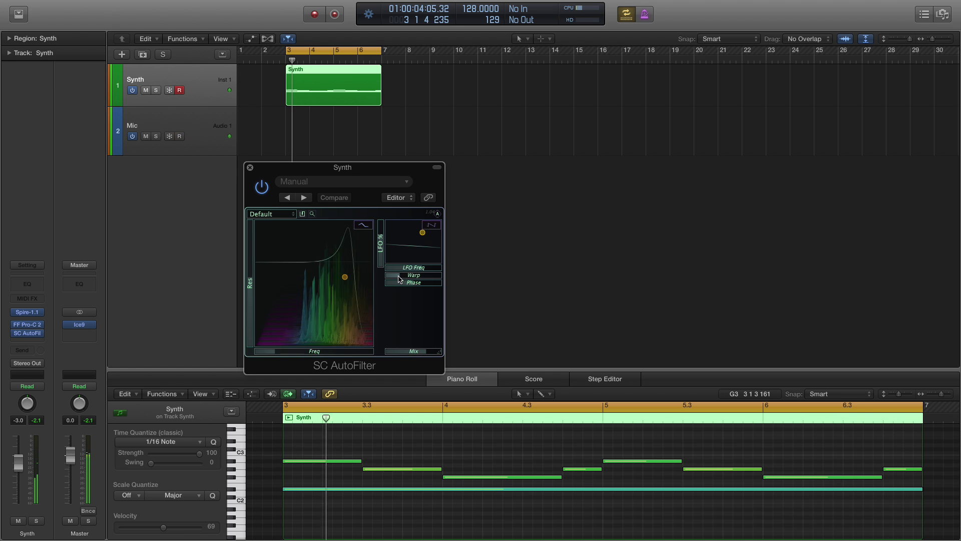
mouse_move(400, 279)
left_mouse_down()
mouse_move(440, 275)
mouse_move(409, 275)
left_mouse_up()
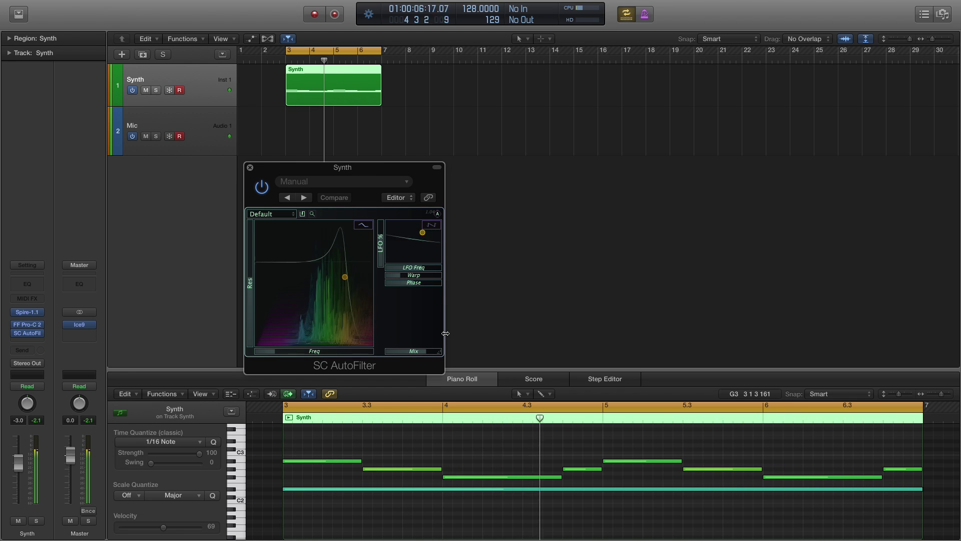
Step: Assign a new modulator to Res, draw a rising curve, and raise the resonance amount
left_click(438, 213)
left_click(550, 225)
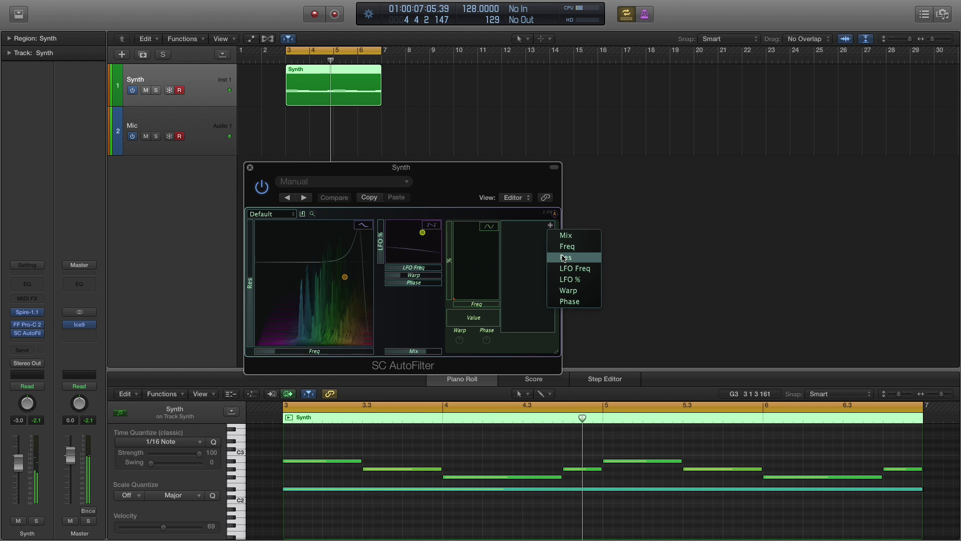
left_click(564, 258)
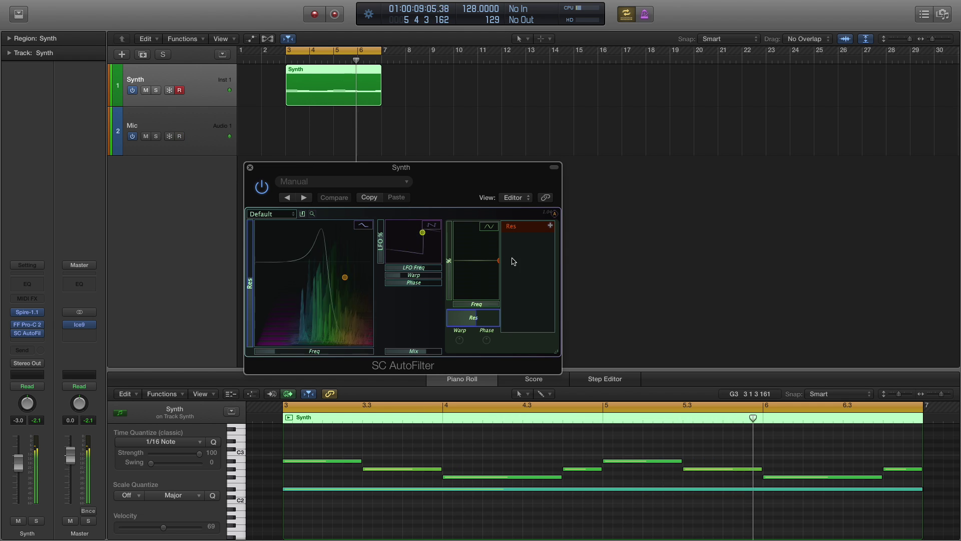
mouse_move(496, 259)
left_mouse_down()
mouse_move(491, 251)
mouse_move(485, 260)
mouse_move(495, 261)
mouse_move(497, 285)
left_mouse_up()
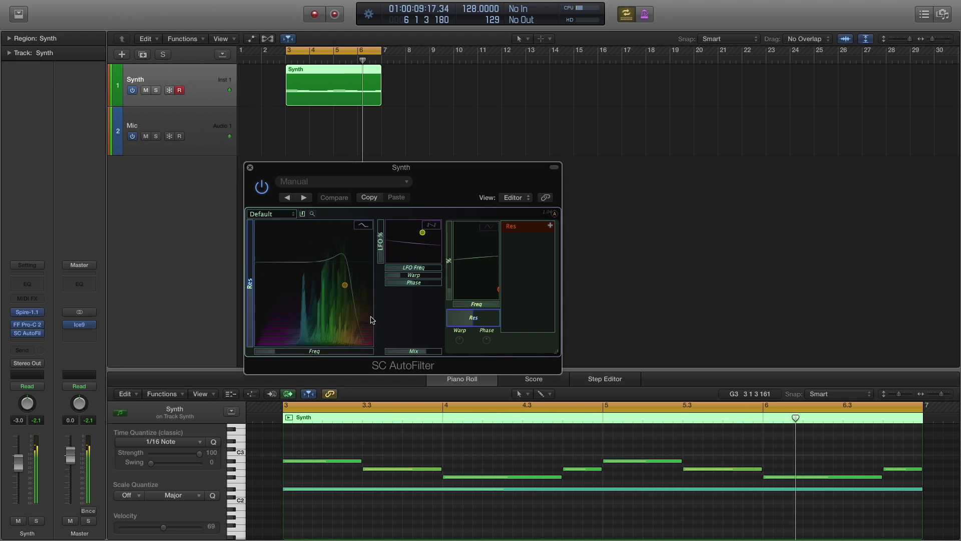
mouse_move(252, 284)
left_mouse_down()
mouse_move(249, 253)
mouse_move(290, 263)
left_mouse_up()
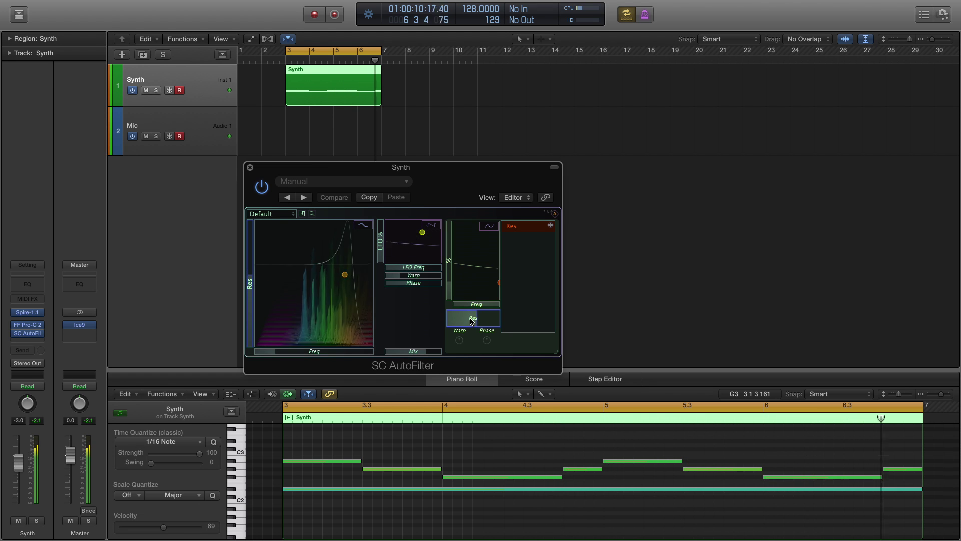
left_click(488, 225)
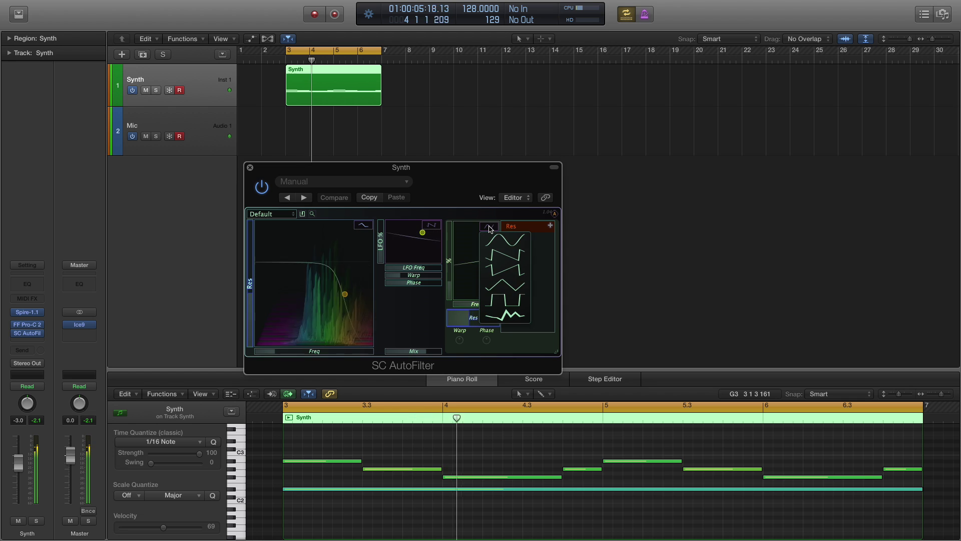
left_click(552, 257)
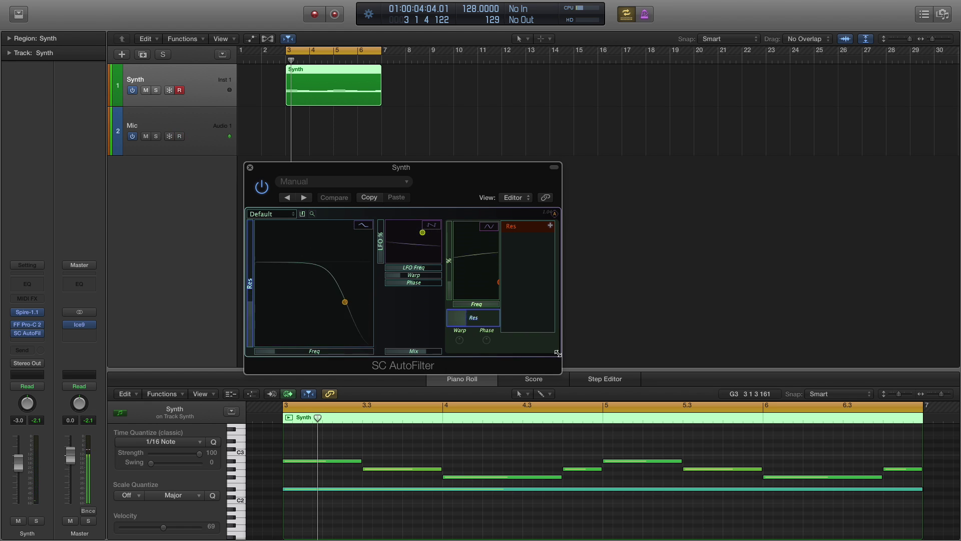
Step: Drag the SC AutoFilter window's corner outward to enlarge its displays
left_click_drag(557, 352, 594, 374)
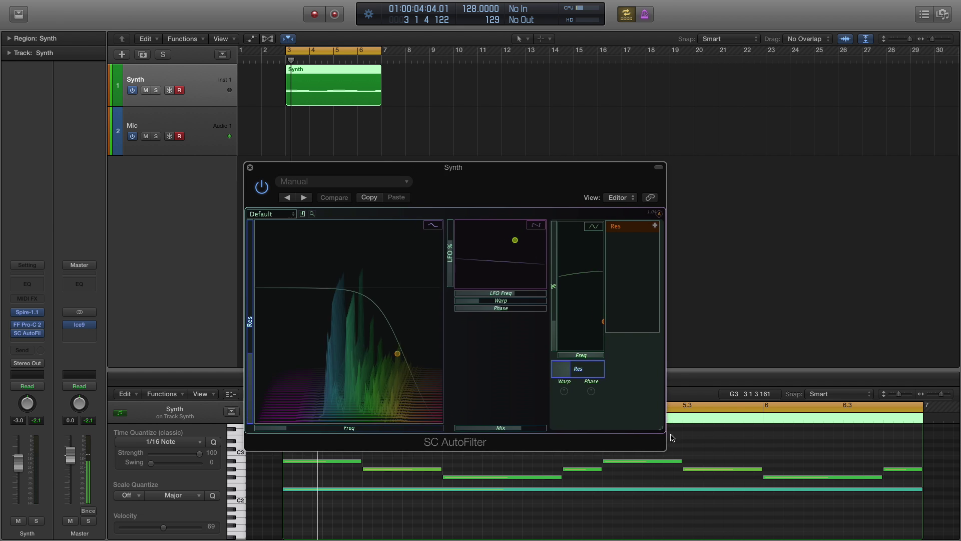
mouse_move(674, 440)
left_mouse_down()
mouse_move(751, 498)
mouse_move(854, 516)
mouse_move(854, 406)
mouse_move(869, 373)
mouse_move(666, 326)
mouse_move(407, 354)
mouse_move(476, 401)
mouse_move(579, 419)
mouse_move(601, 444)
mouse_move(604, 429)
left_mouse_up()
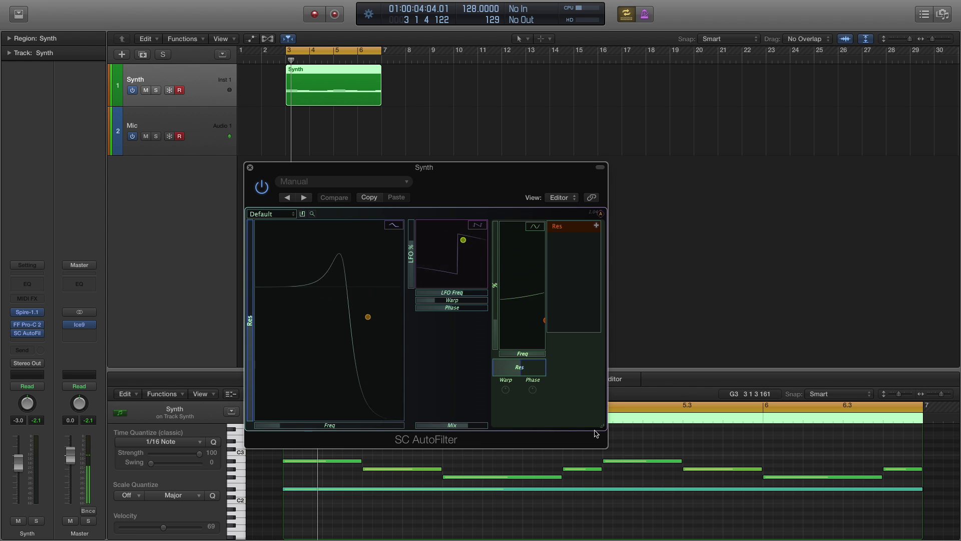
Step: Start playback and audition the subtle, sickfilter2, lasers and pulsar presets from preset search
key("space")
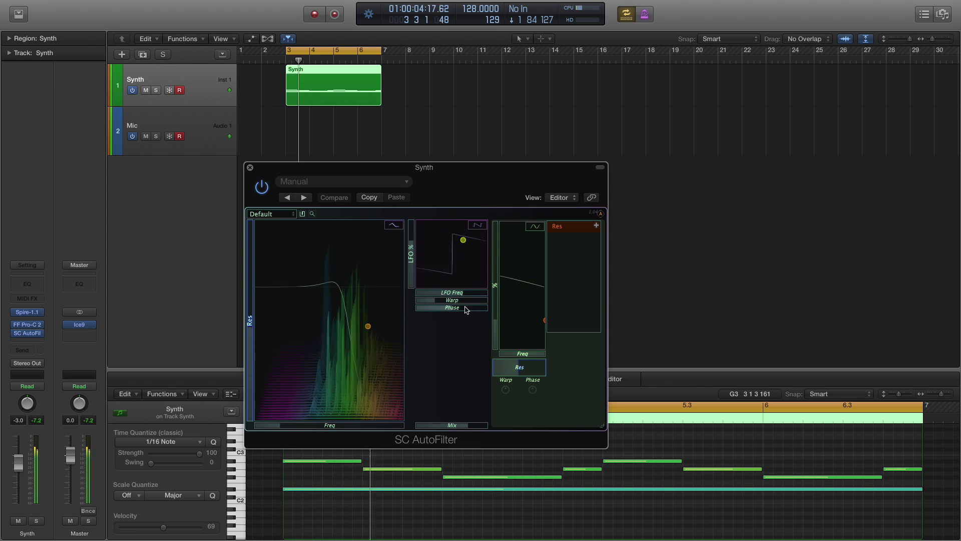
left_click(312, 213)
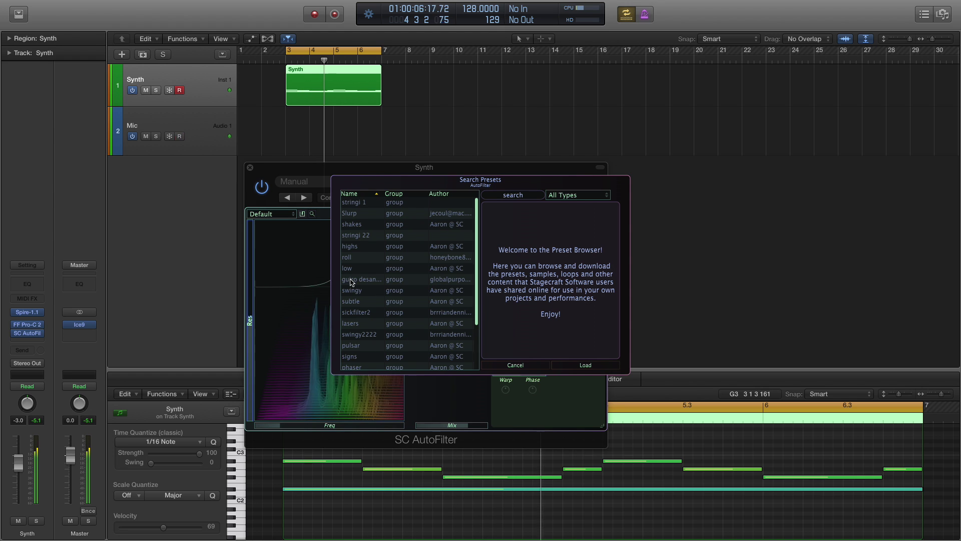
left_click(370, 302)
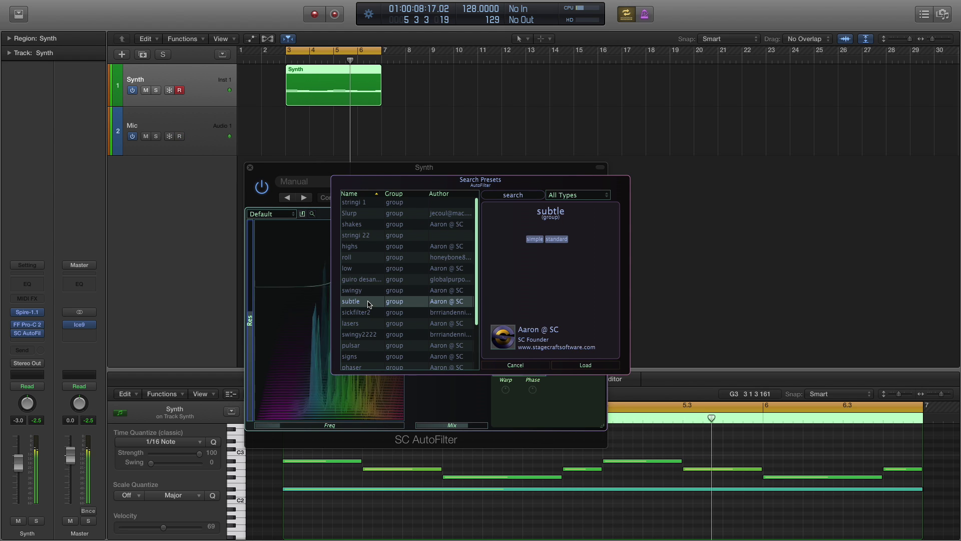
left_click(369, 313)
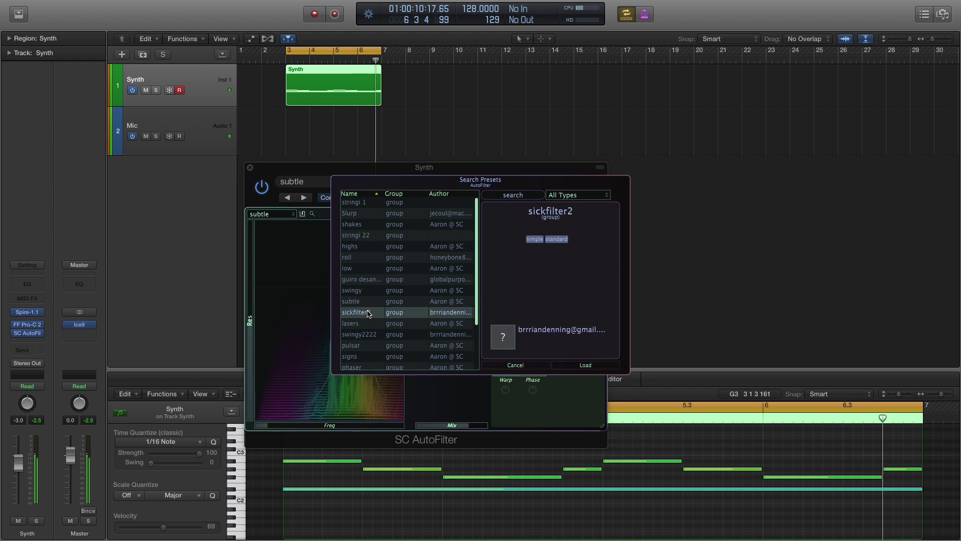
left_click(369, 324)
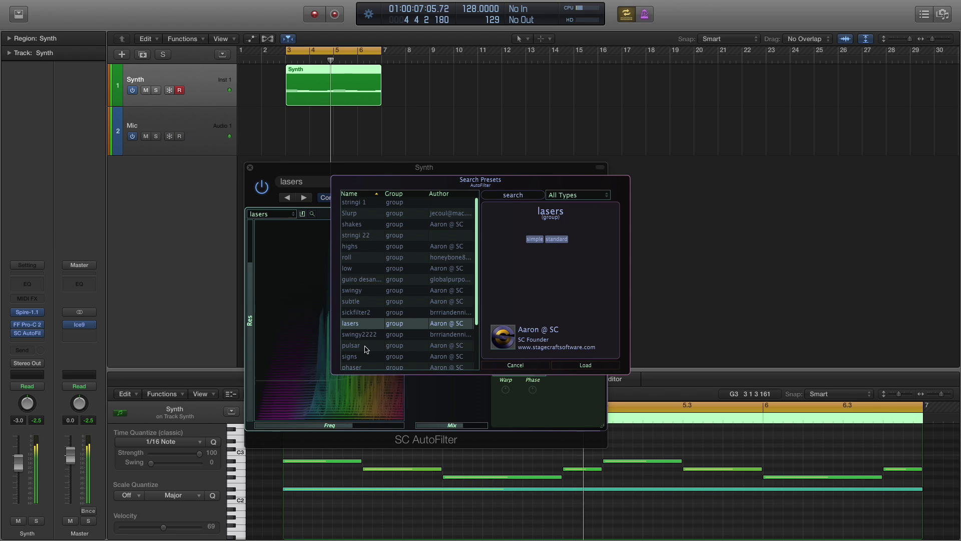
left_click(366, 349)
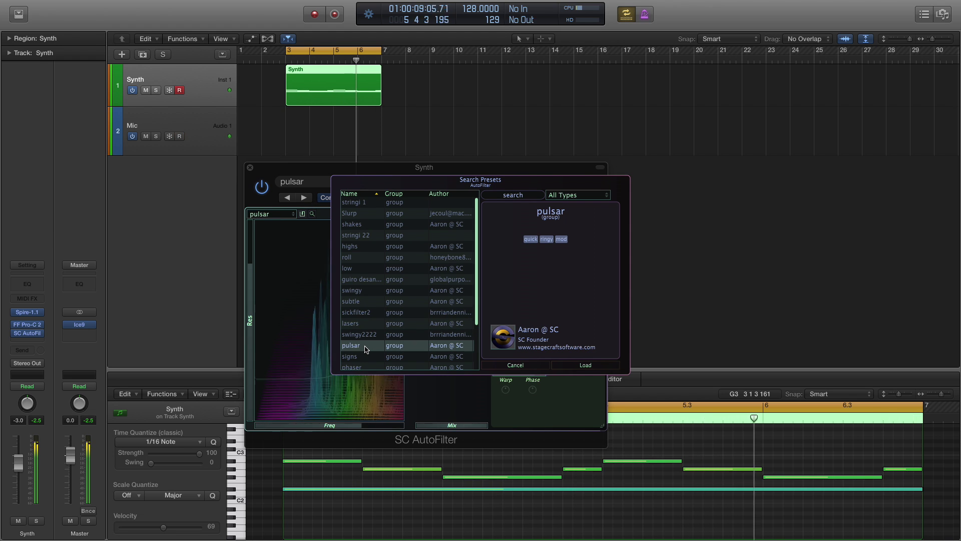
Step: Audition Volt Bass and hits, then load sickfilter and close the preset browser
scroll(366, 346, "down", 5)
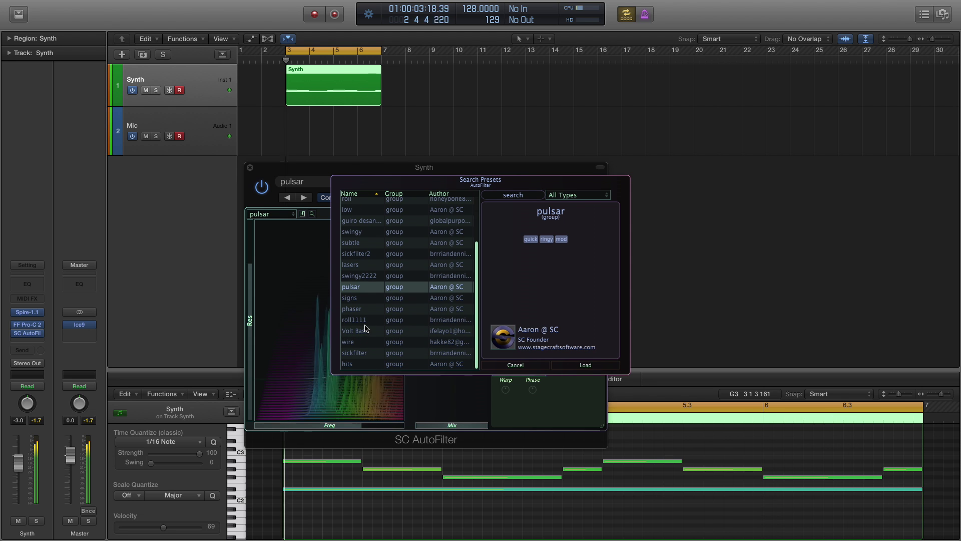
left_click(366, 332)
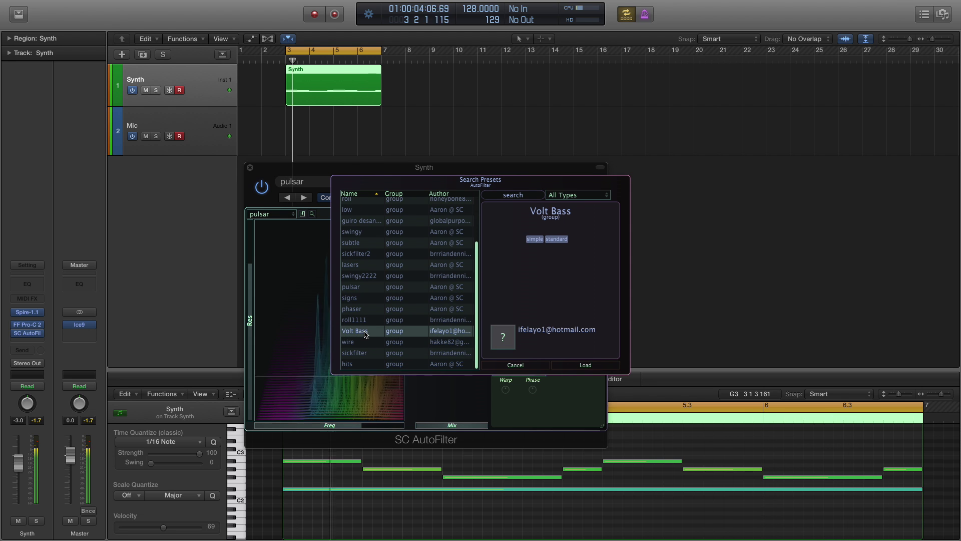
left_click(357, 365)
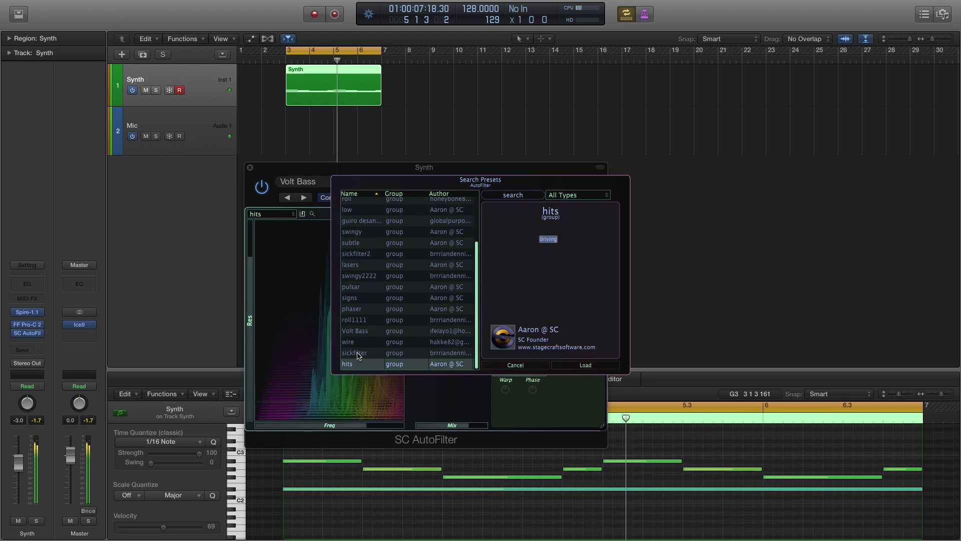
left_click(358, 354)
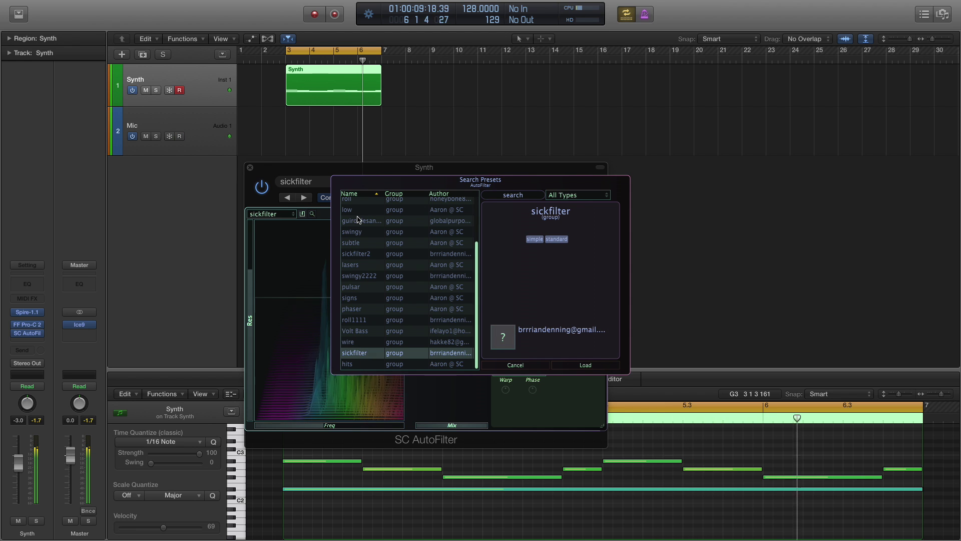
left_click(516, 365)
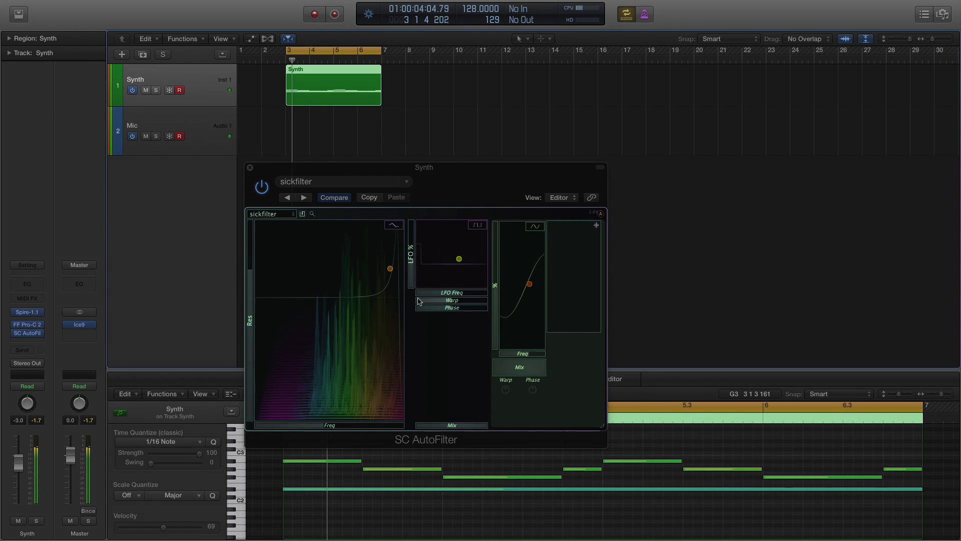